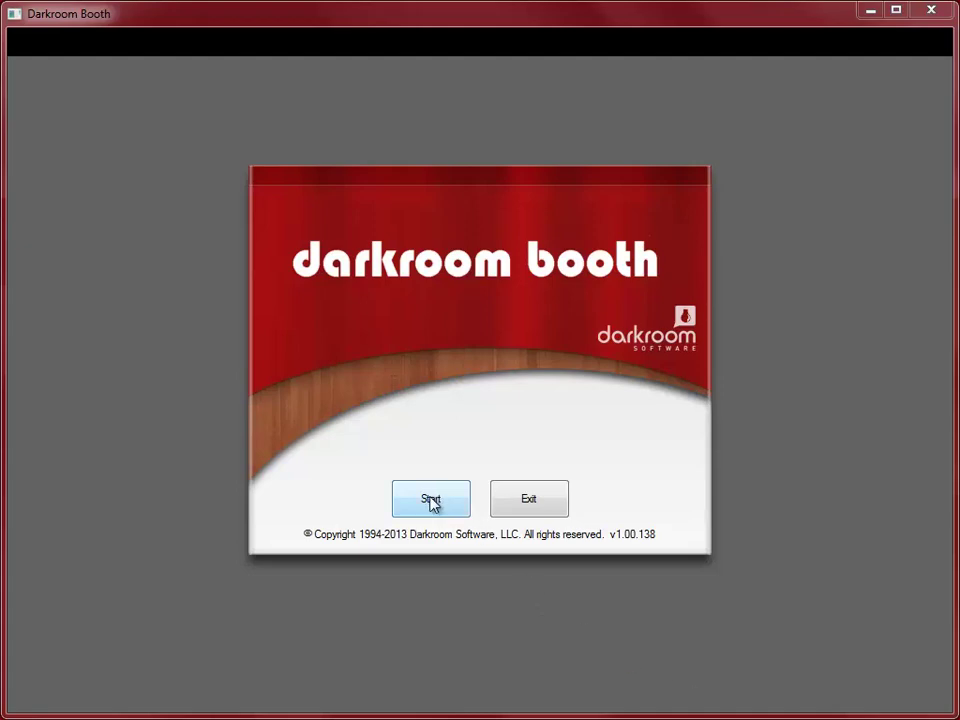
Start Darkroom Booth and dismiss the license-period notice to reach Sample Generic Event's settings.
click(432, 503)
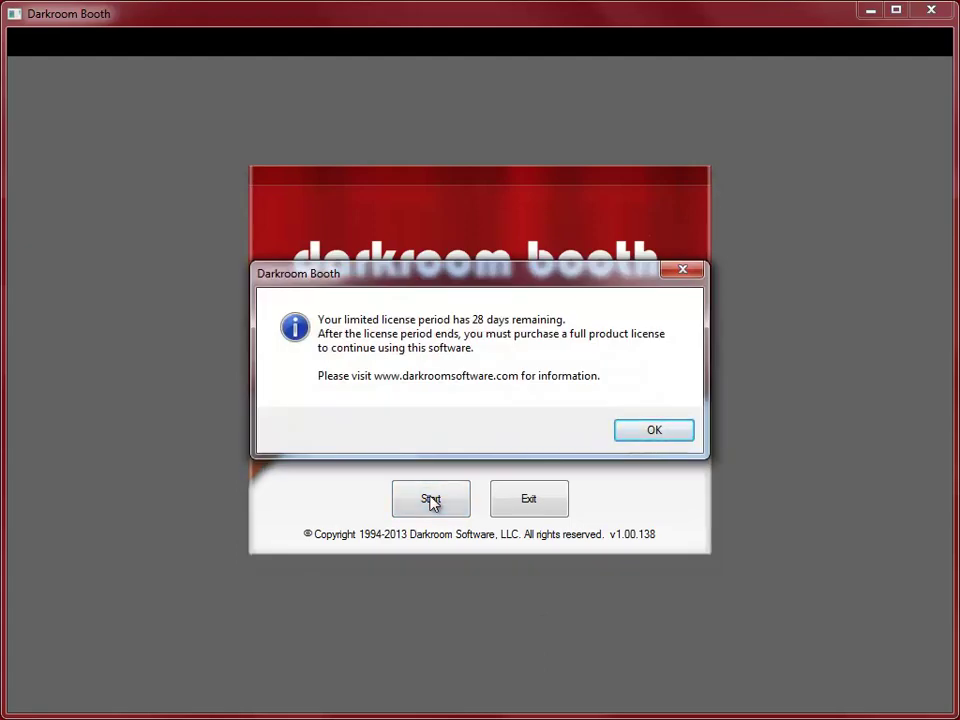
click(655, 434)
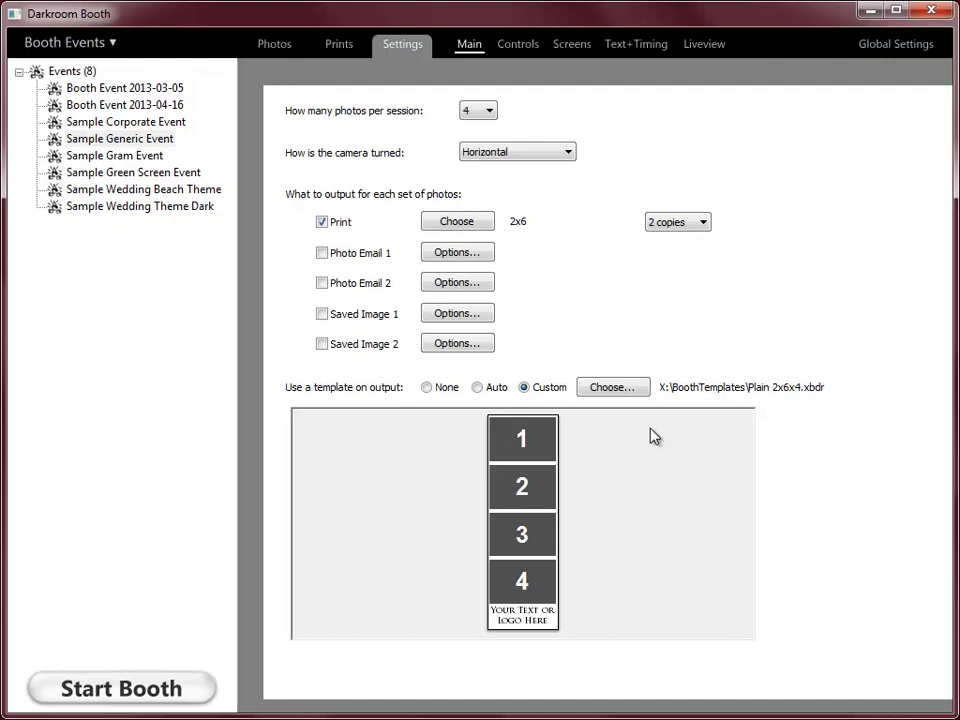
Go to Global Settings, scroll the System Info table, and view the empty Printer Options list.
click(912, 44)
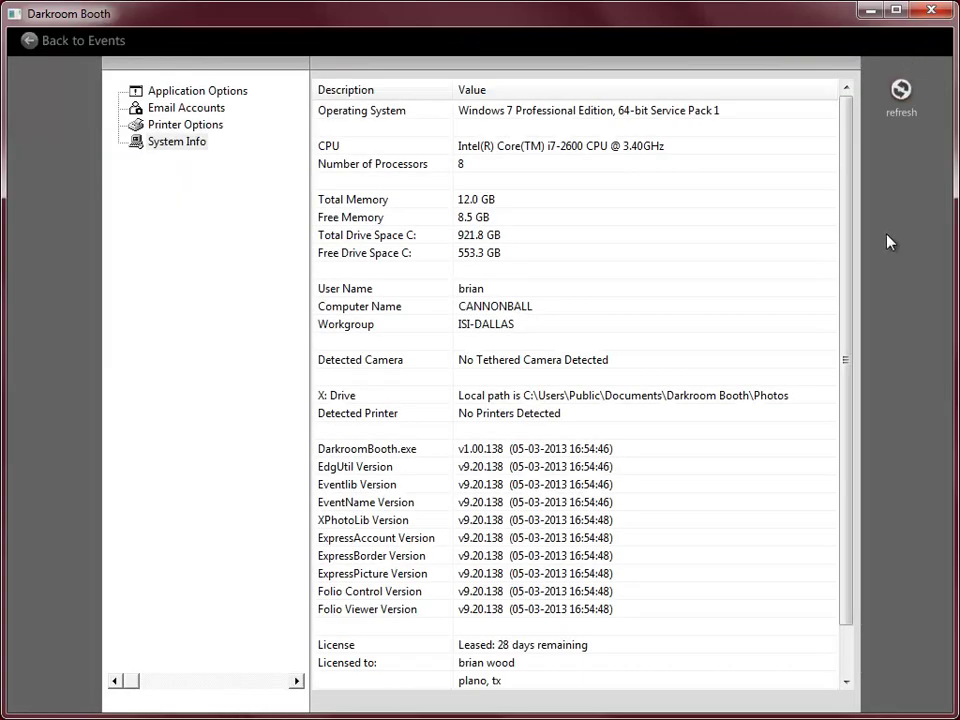
drag(849, 388, 853, 441)
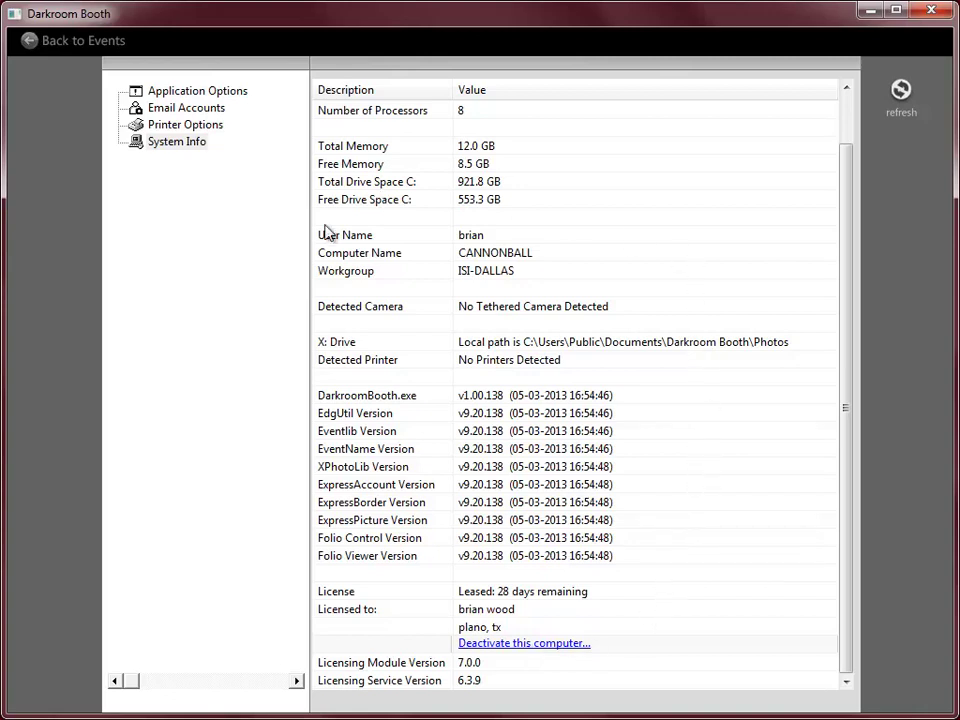
click(192, 126)
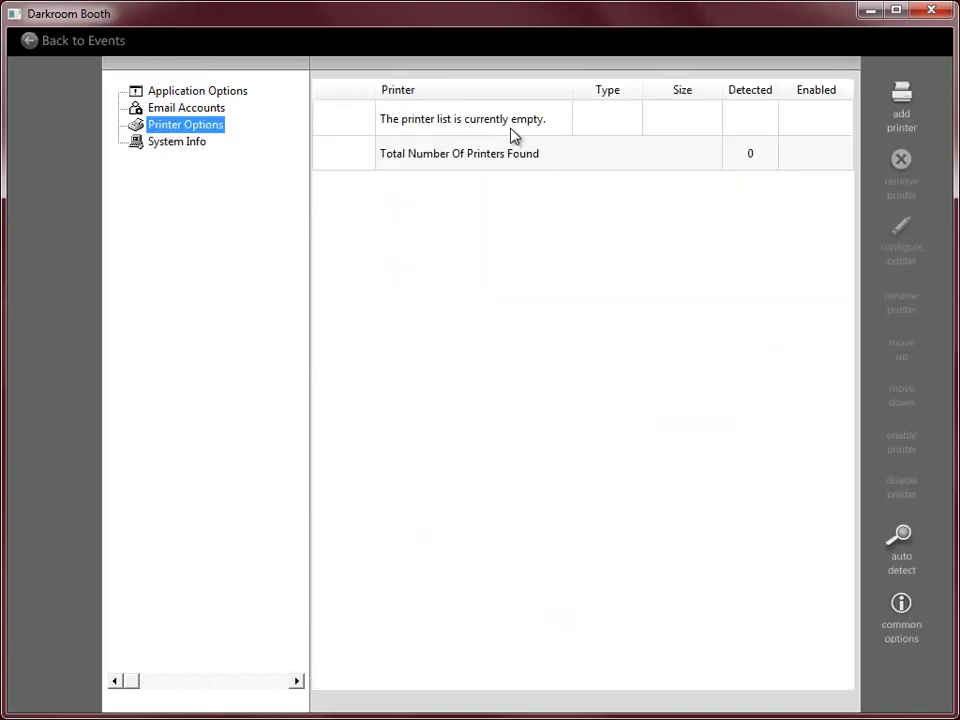
click(902, 100)
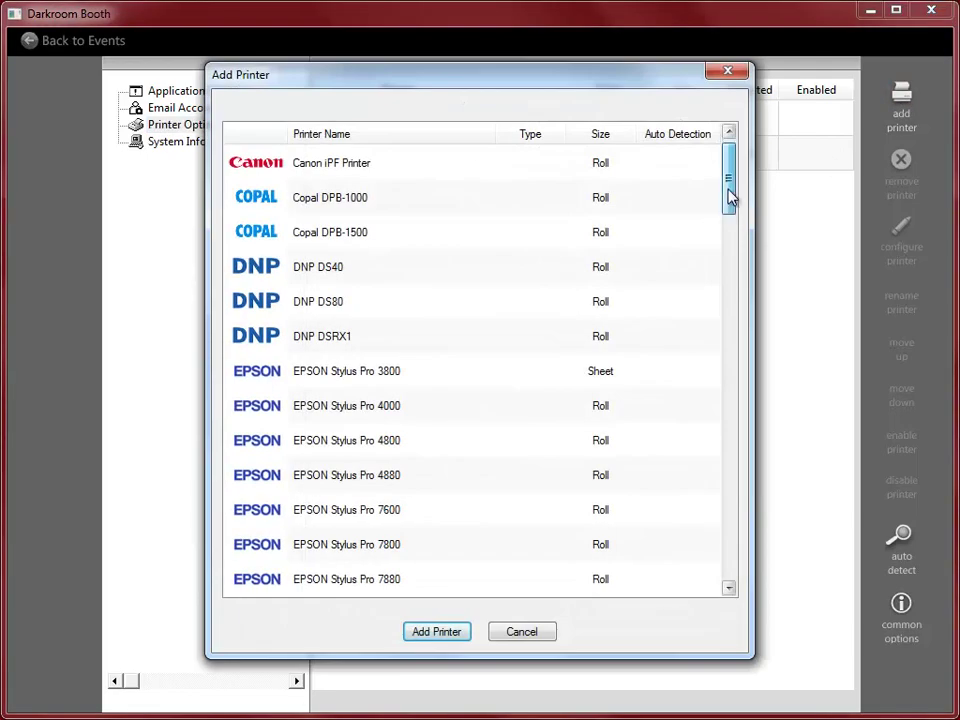
drag(730, 197, 765, 559)
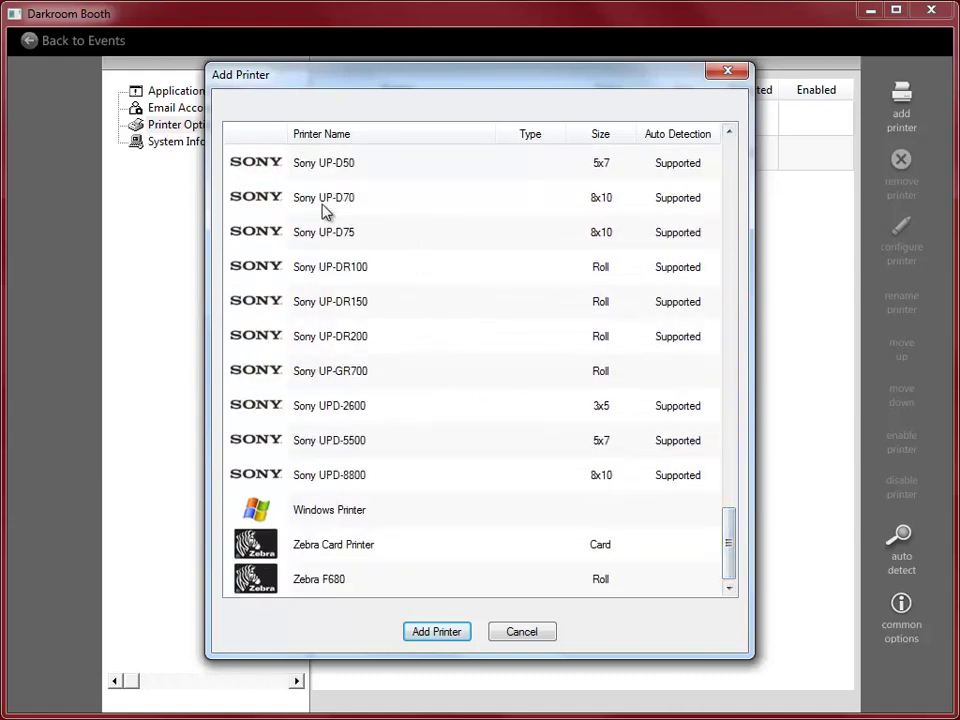
click(341, 518)
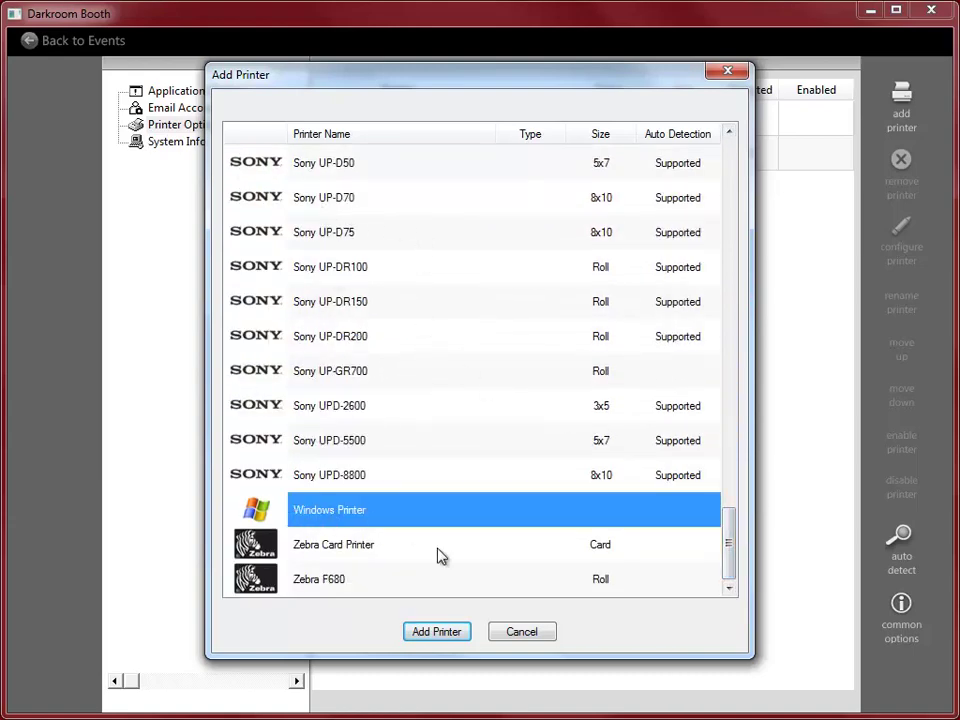
click(440, 631)
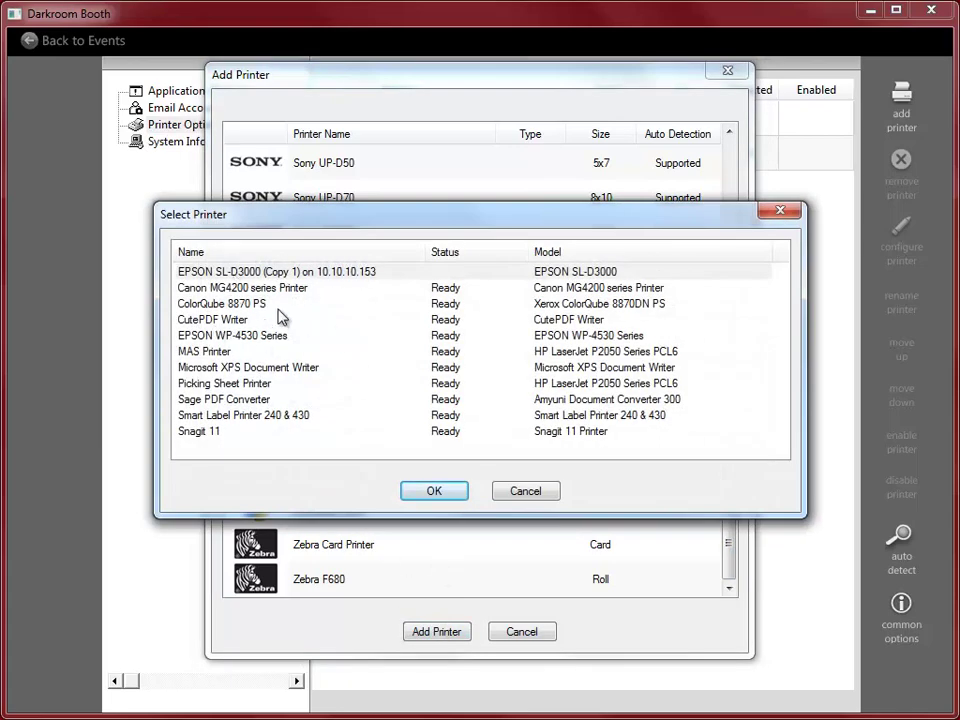
click(245, 322)
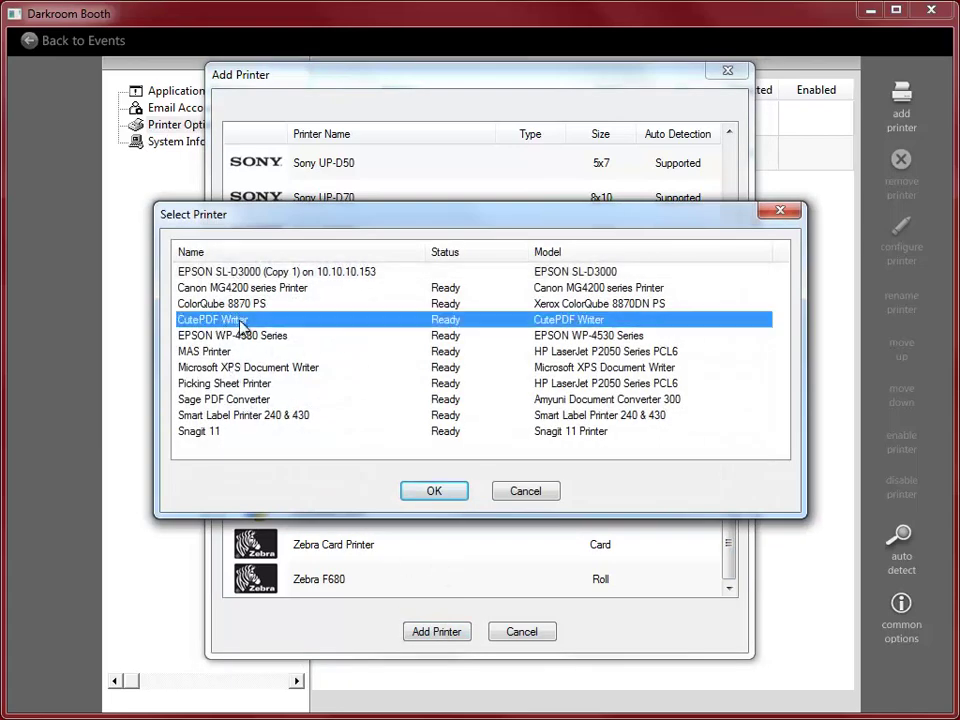
click(441, 493)
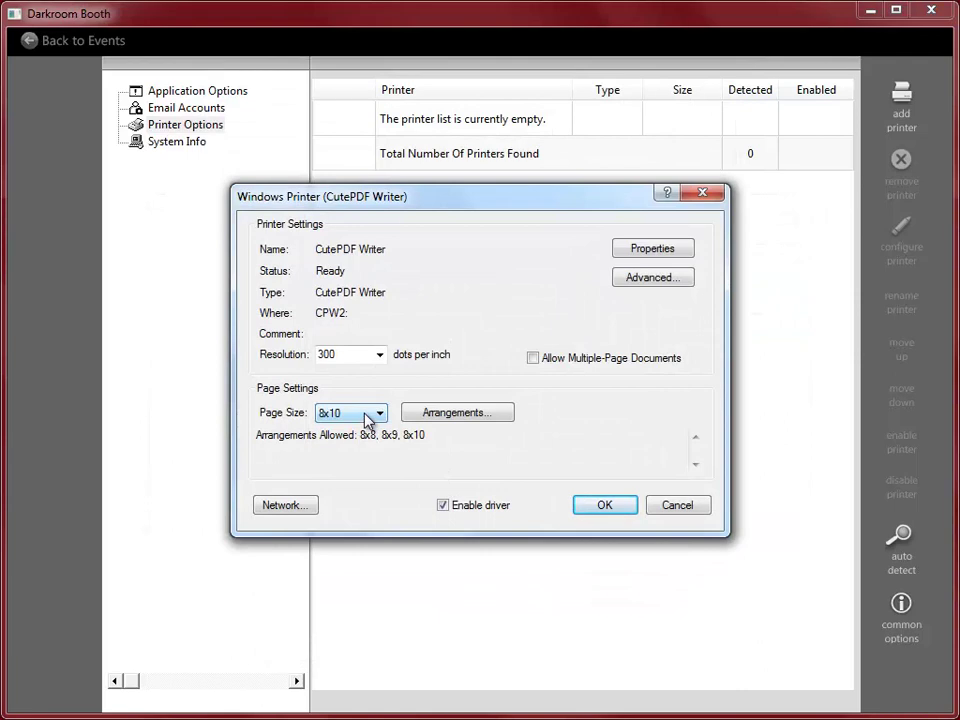
click(368, 420)
click(381, 527)
click(384, 458)
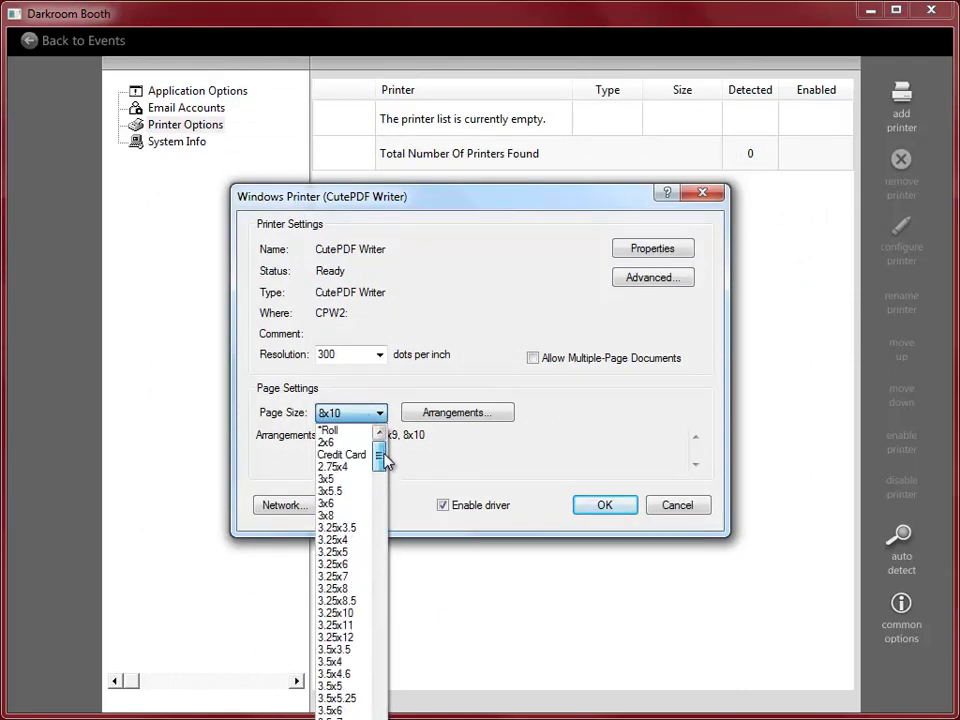
drag(384, 458, 388, 497)
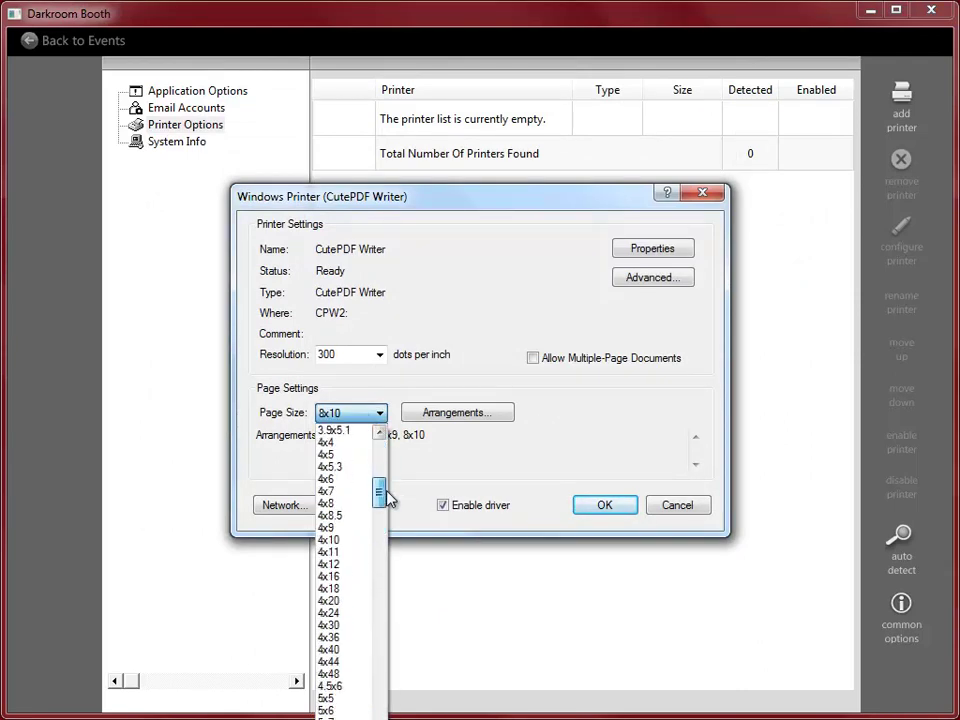
click(345, 479)
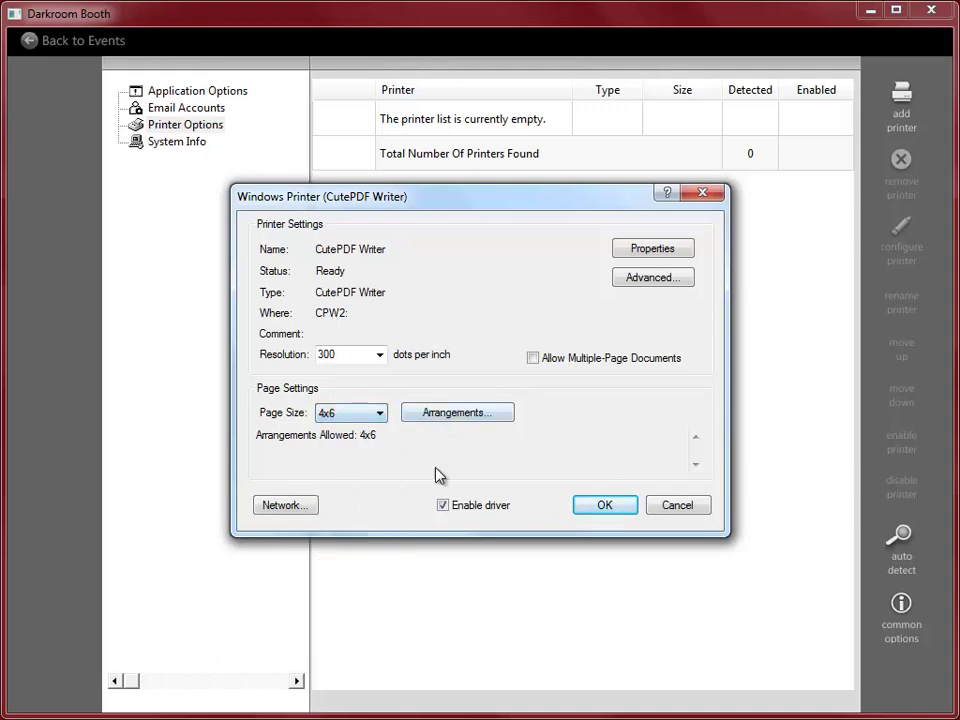
click(680, 506)
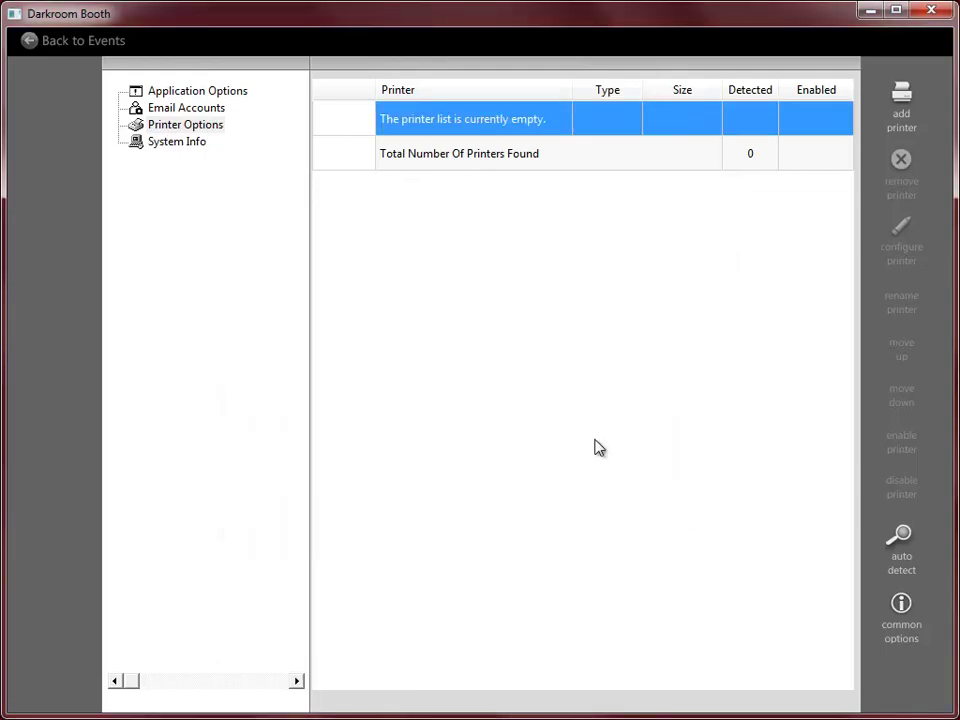
Check the empty Email Accounts list, then go back to the events list.
click(210, 107)
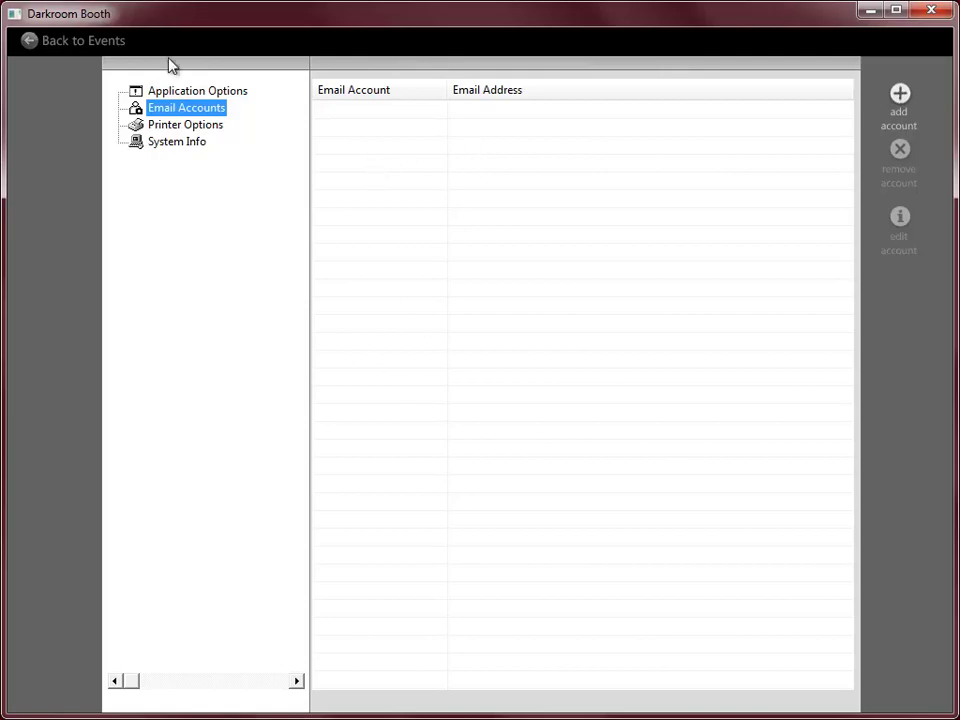
click(68, 46)
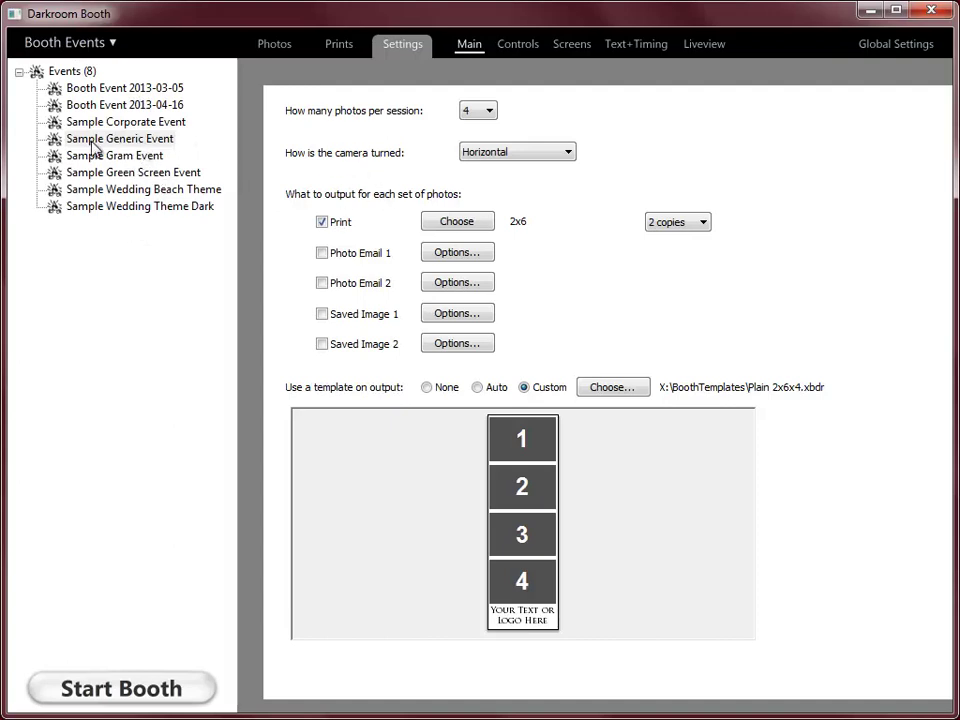
Duplicate Sample Generic Event from the event management menu.
click(115, 139)
click(99, 47)
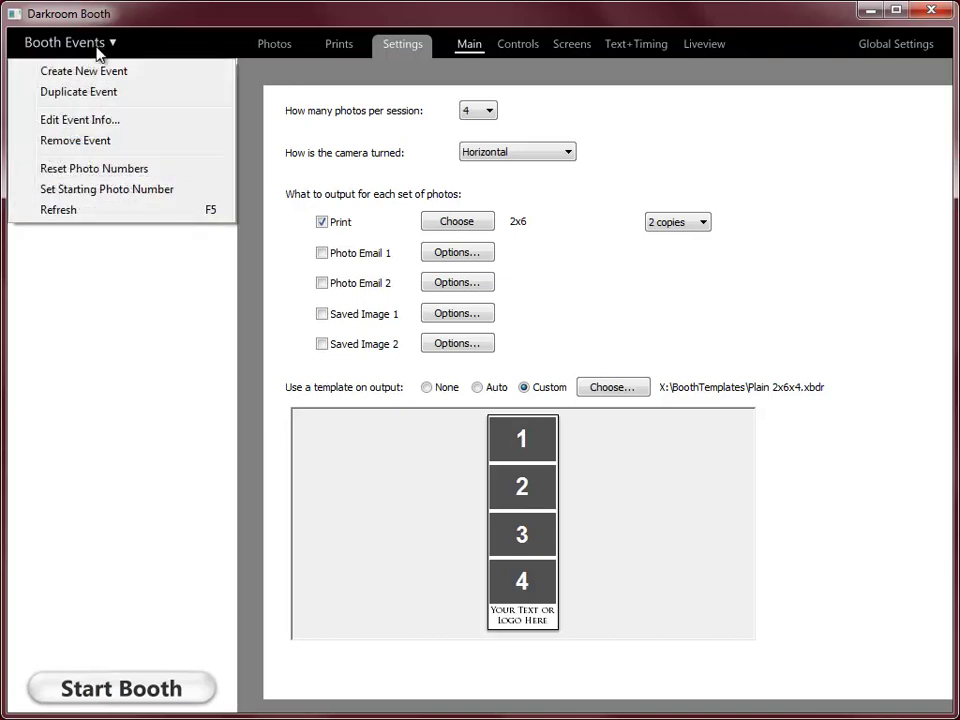
click(99, 94)
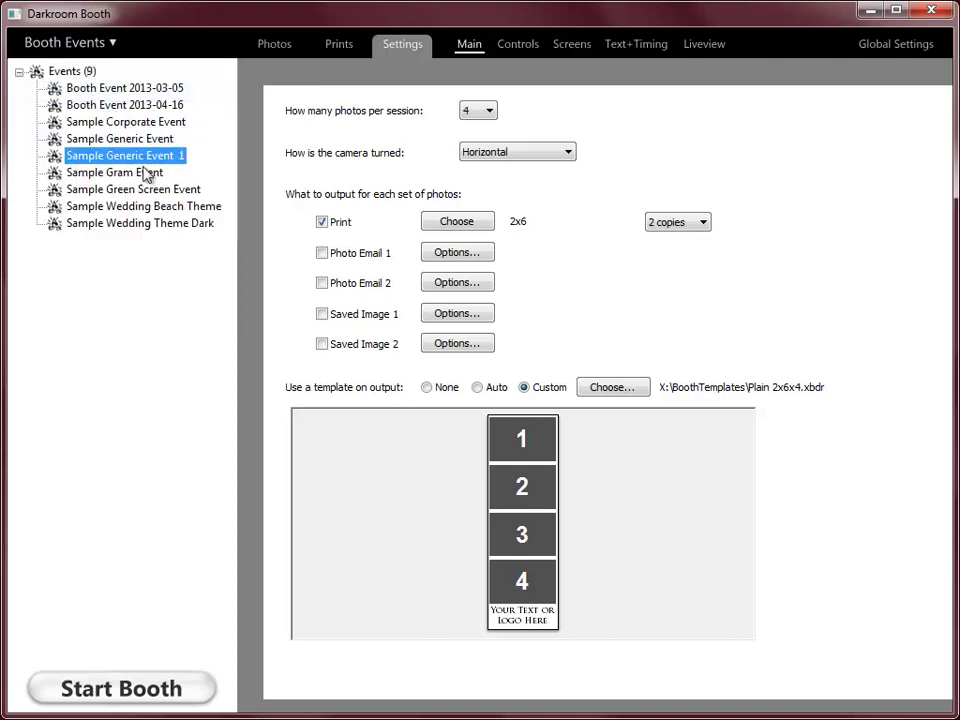
Rename the copy 'Sample Generic Event 1' to 'Today's Event'.
double_click(155, 163)
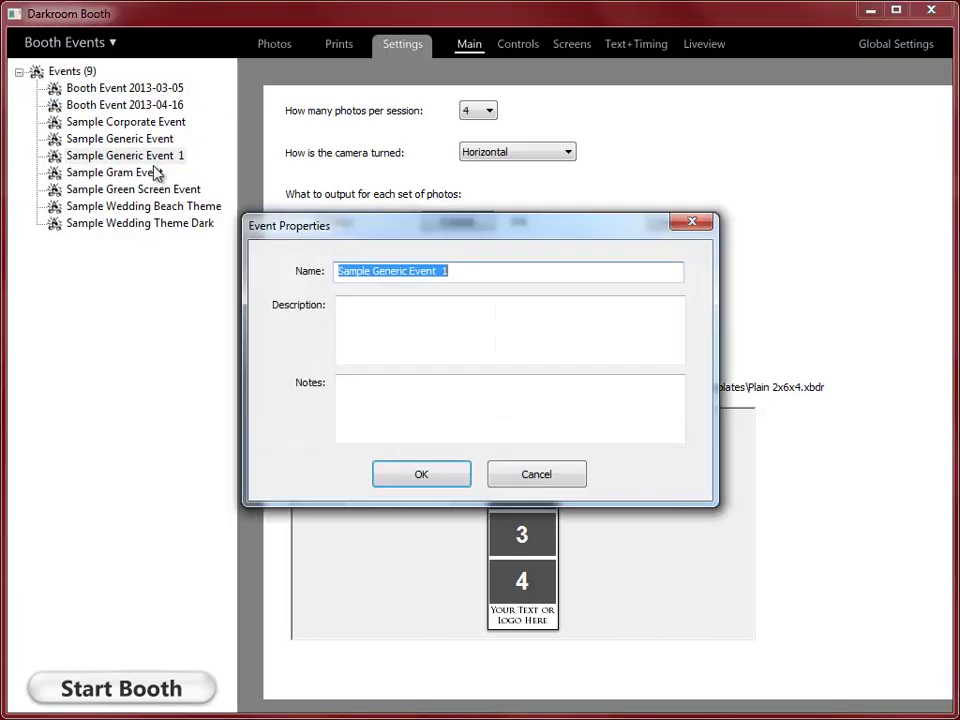
text(Today's )
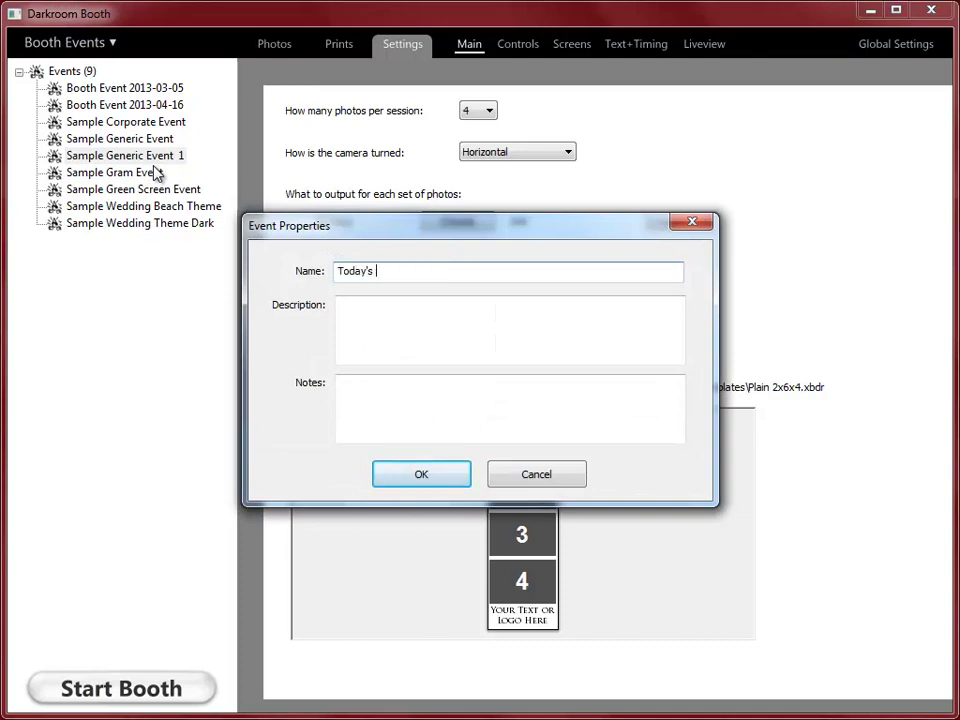
text(Event)
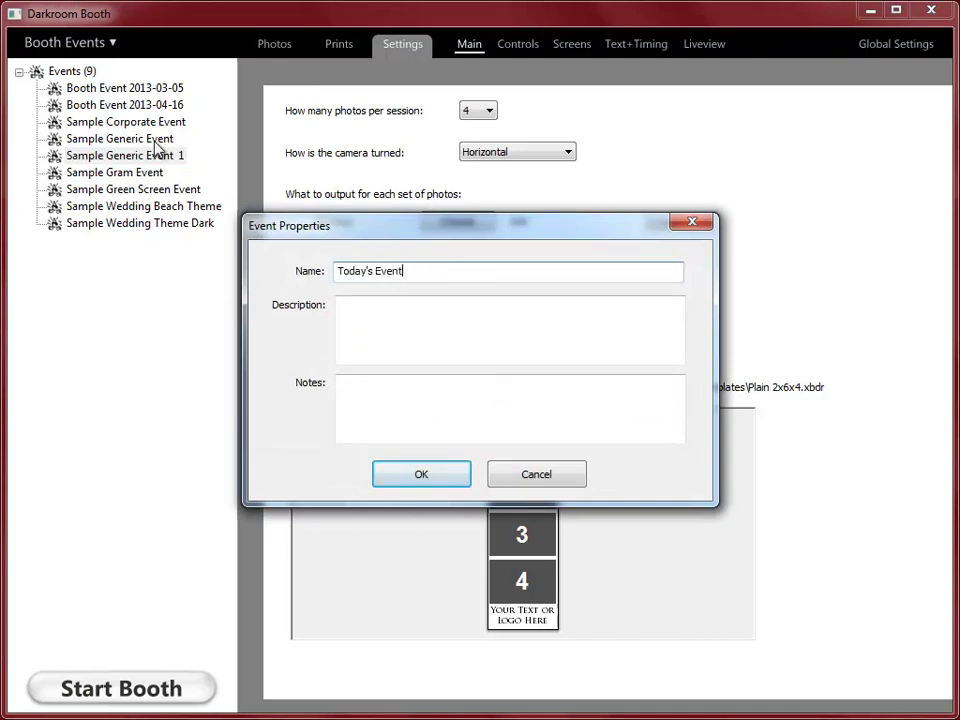
click(444, 470)
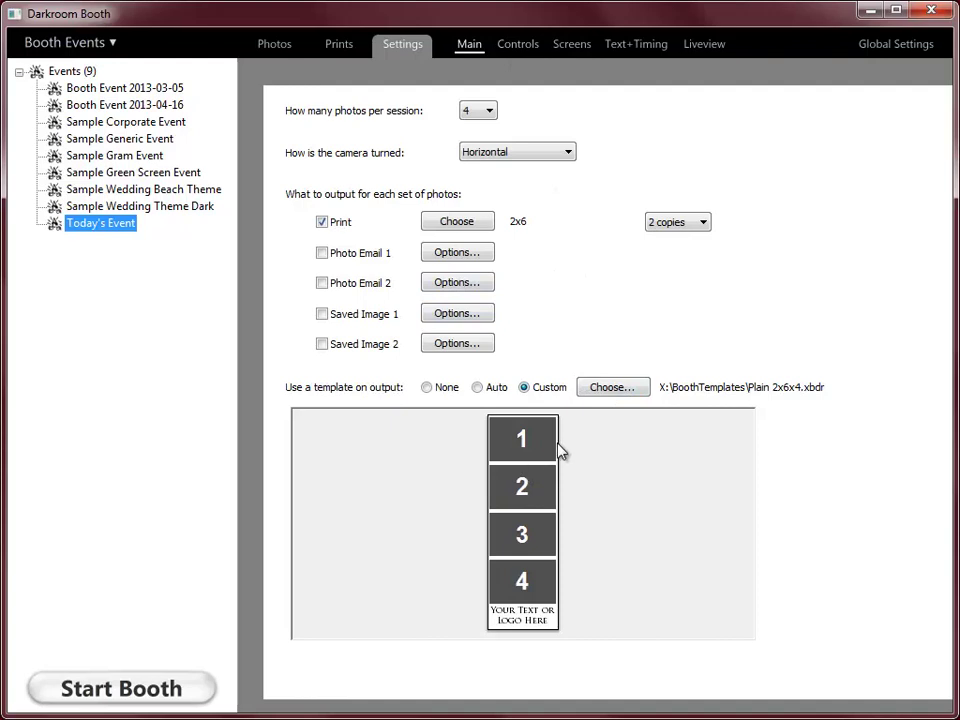
click(615, 390)
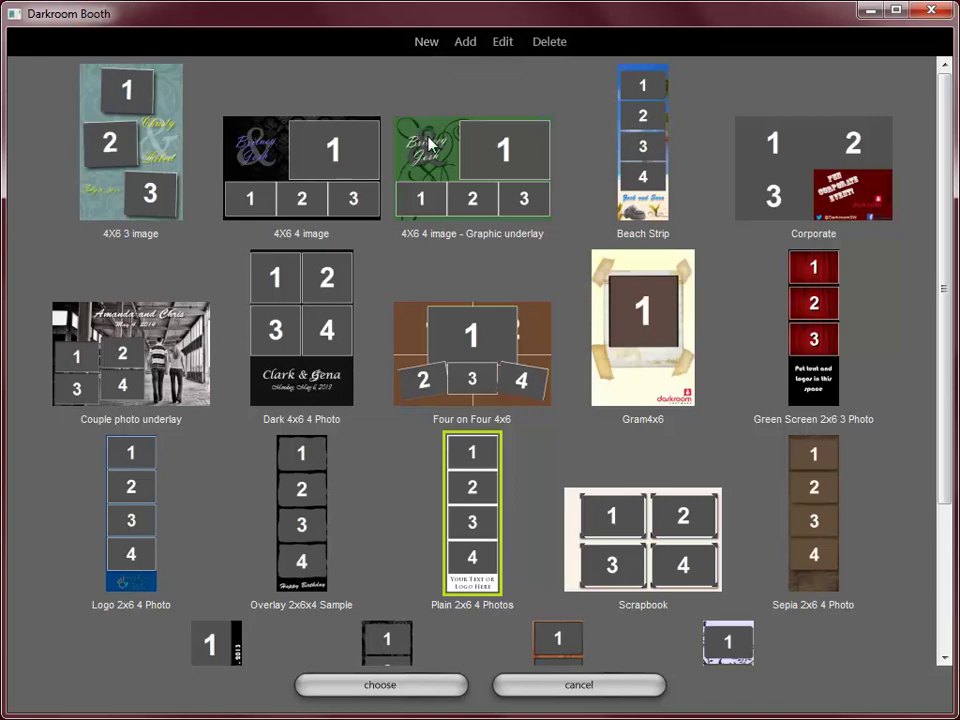
click(505, 207)
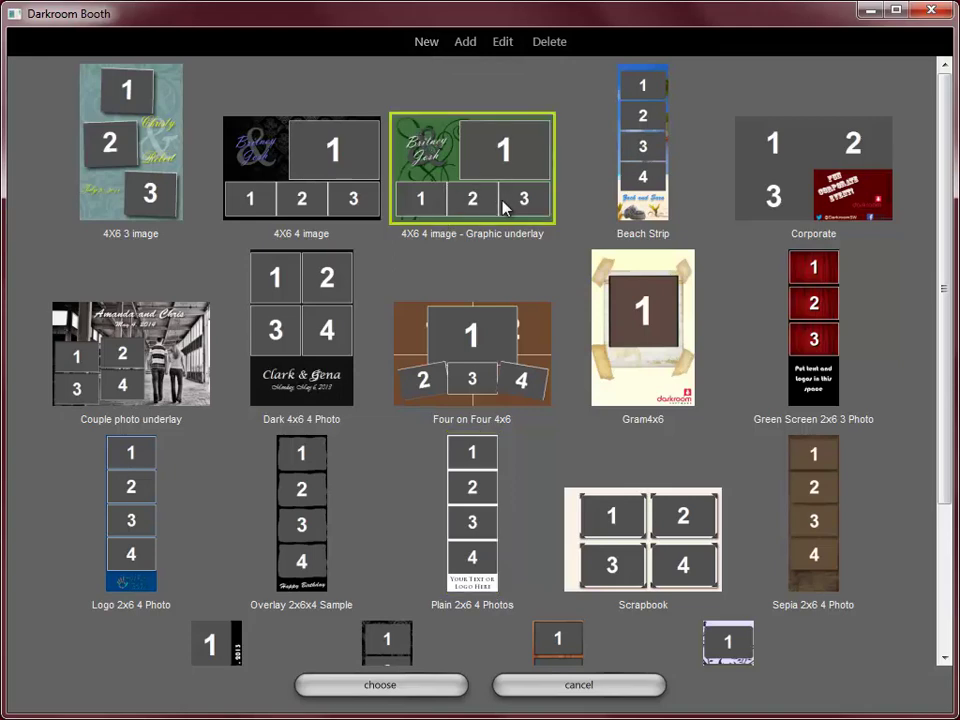
click(579, 685)
Review Today's Event's Controls sub-tab, then move on to its Screens sub-tab.
click(517, 47)
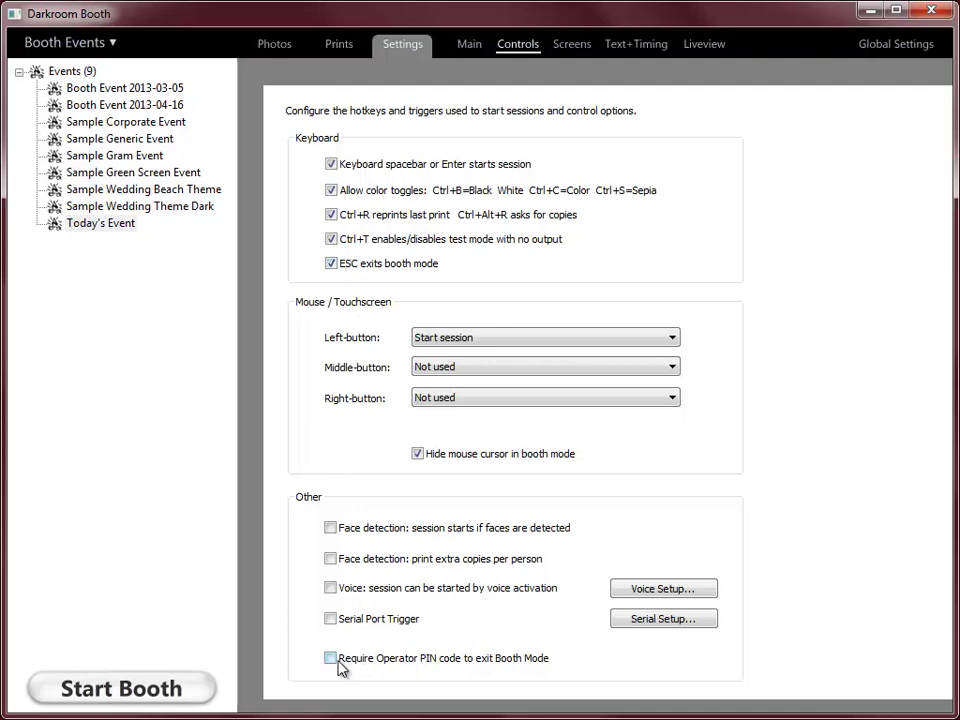
click(574, 45)
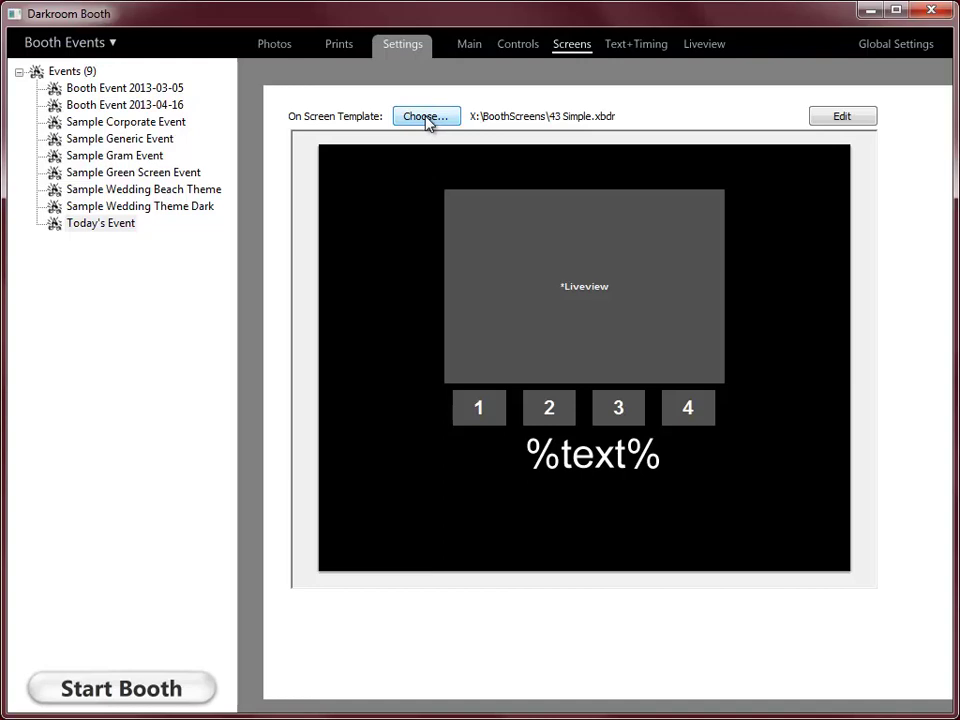
Preview screen templates of Wedding Dark, Green Screen and Today's Event, ending on Wedding Beach Theme.
click(170, 190)
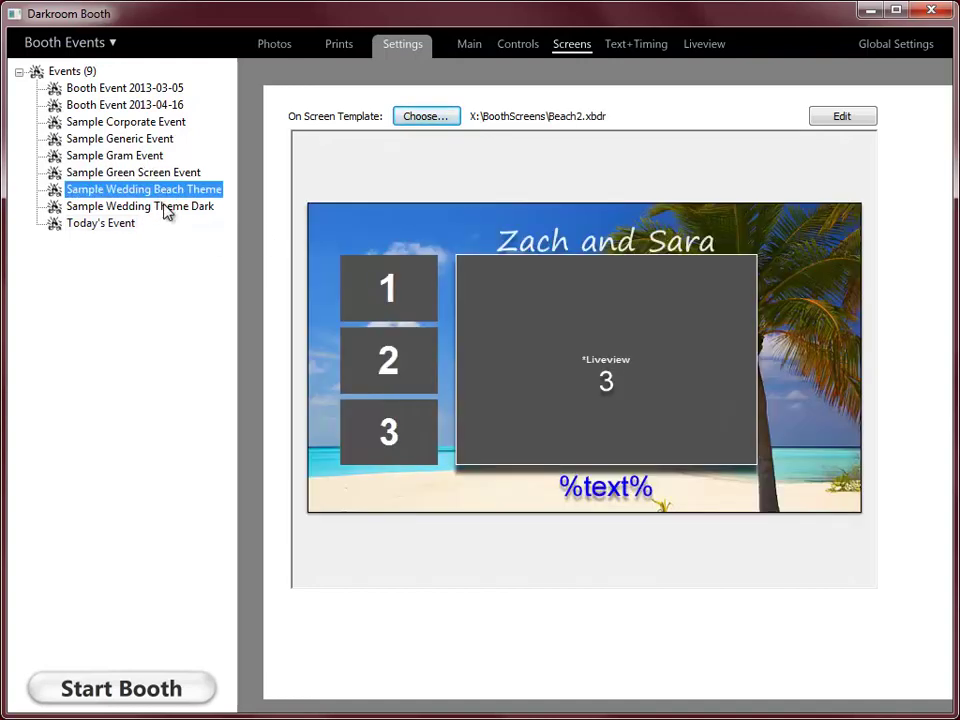
click(166, 208)
click(163, 174)
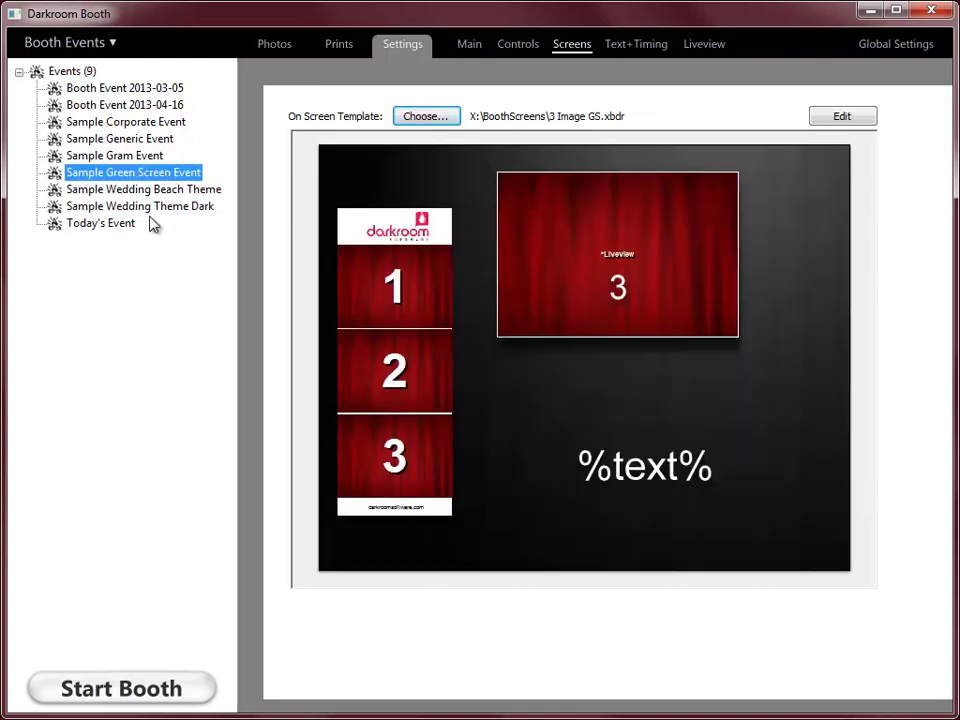
click(125, 223)
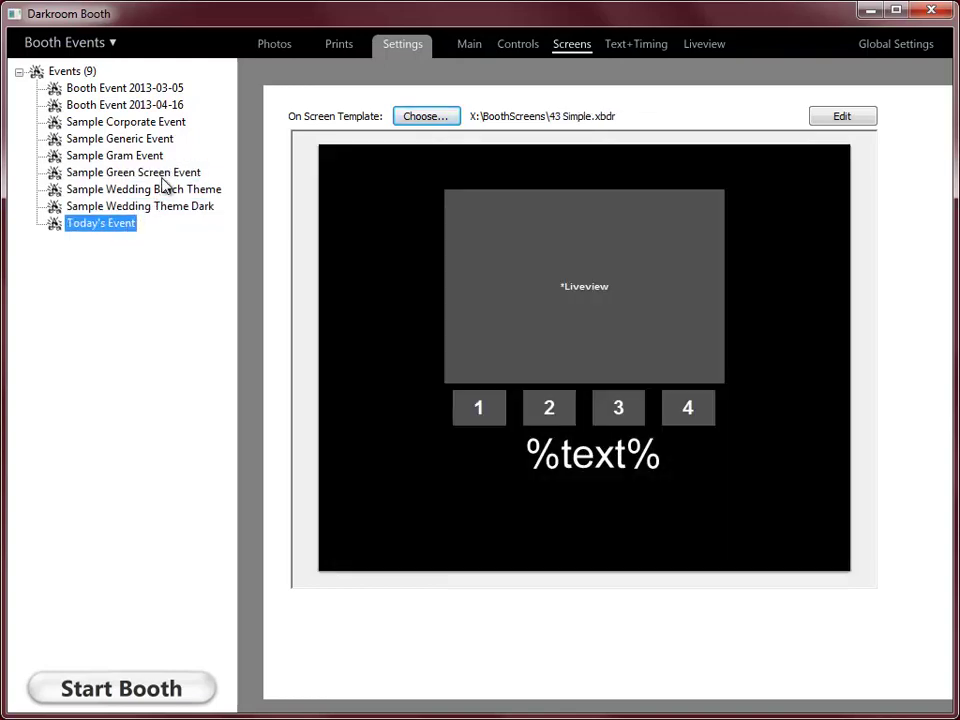
click(163, 176)
click(175, 190)
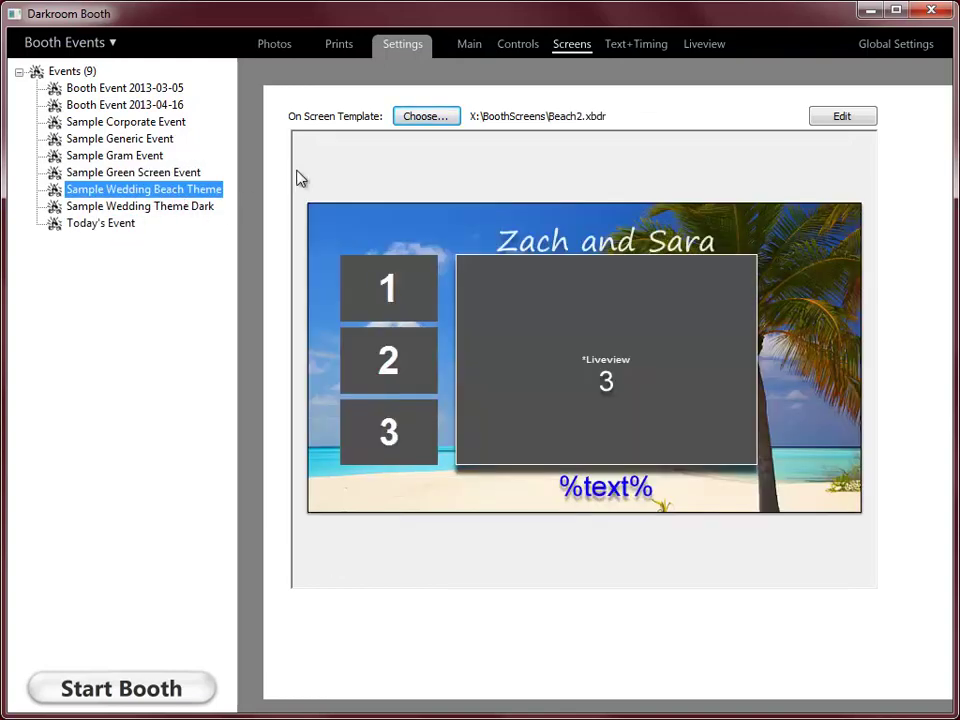
click(845, 118)
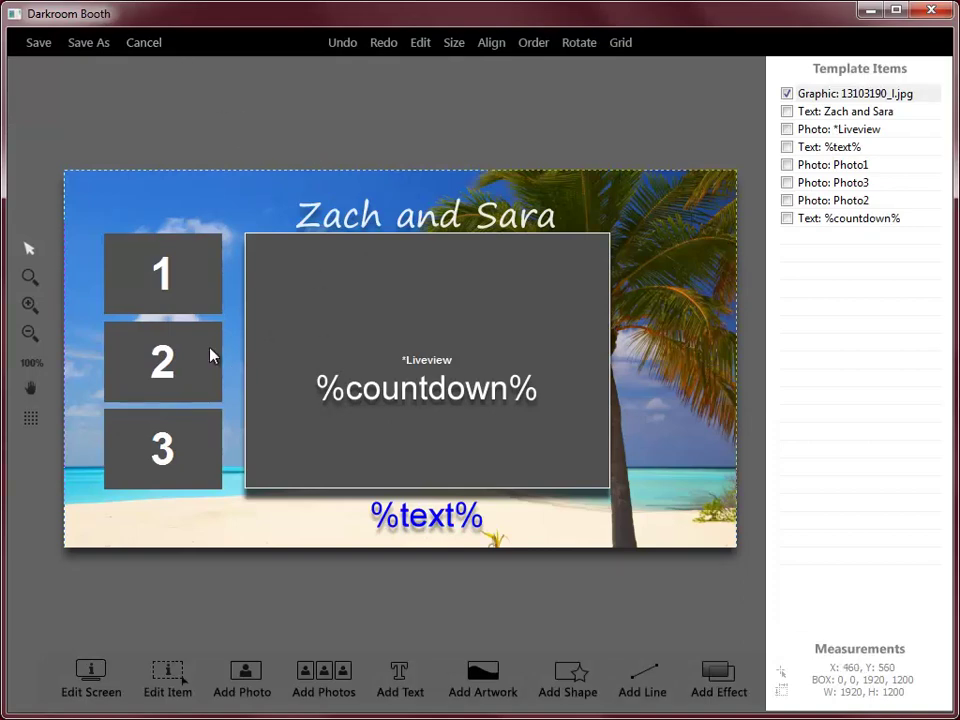
click(180, 286)
click(182, 352)
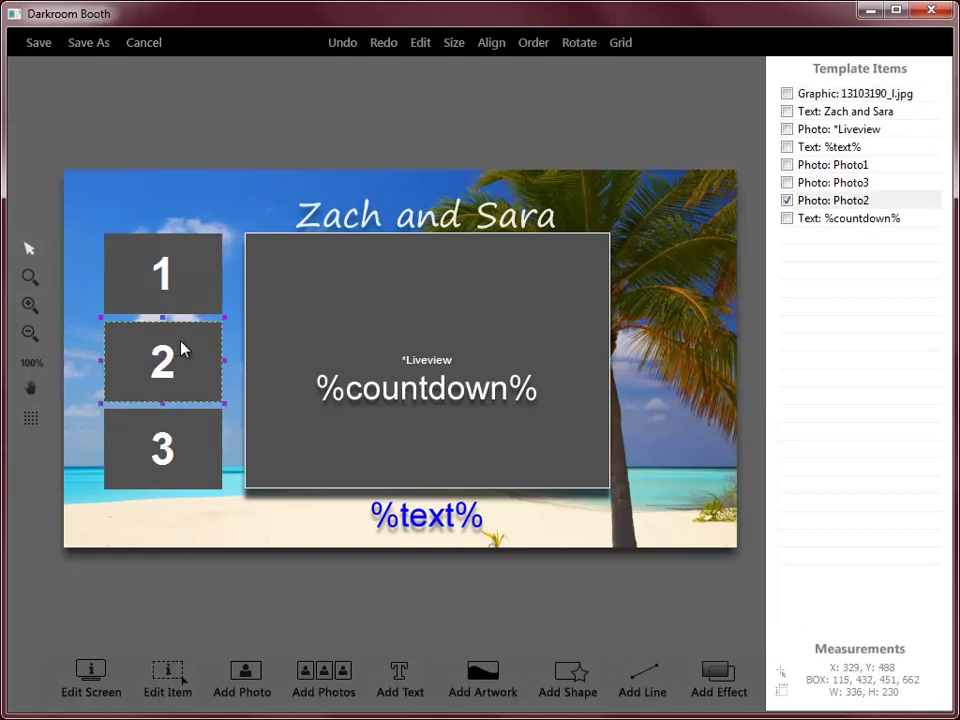
click(146, 44)
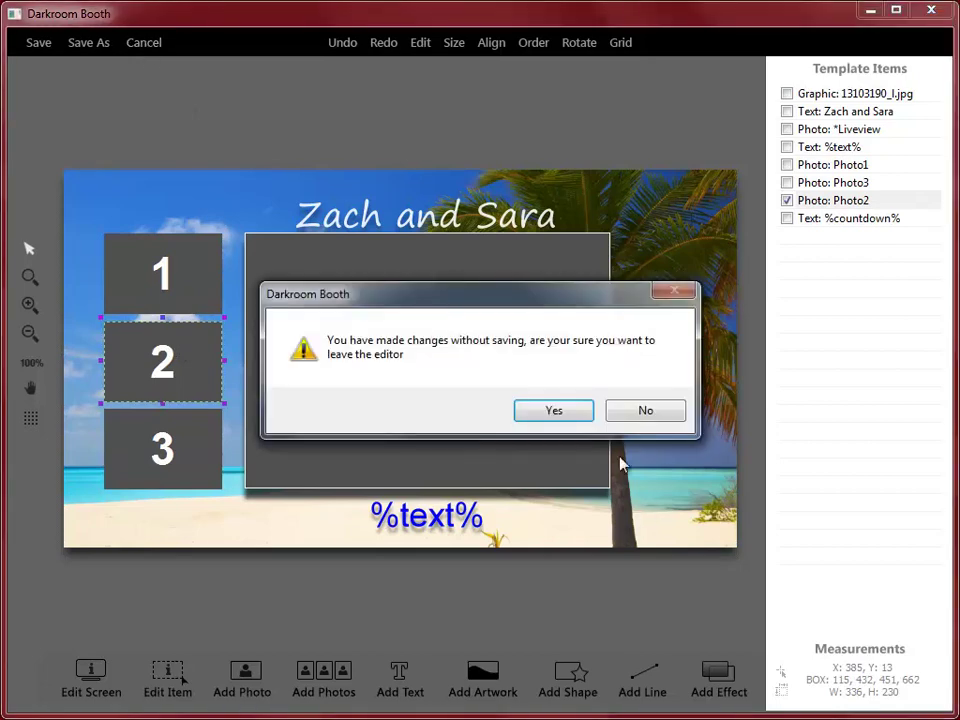
click(588, 421)
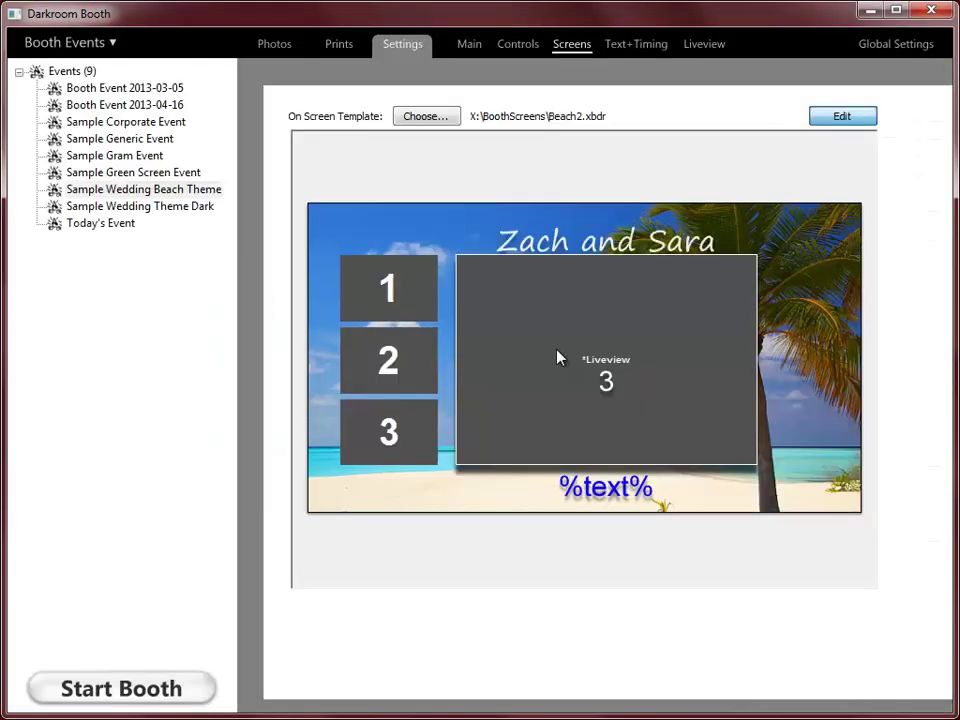
Review Sample Wedding Beach Theme's Text+Timing sub-tab, then view its Liveview sub-tab.
click(631, 45)
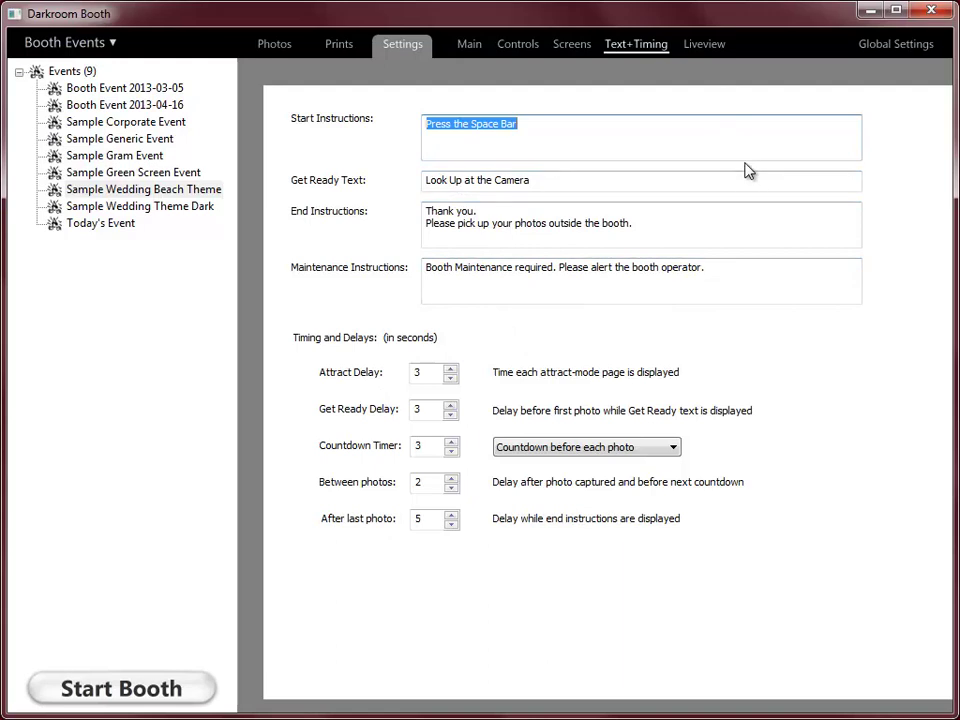
click(705, 45)
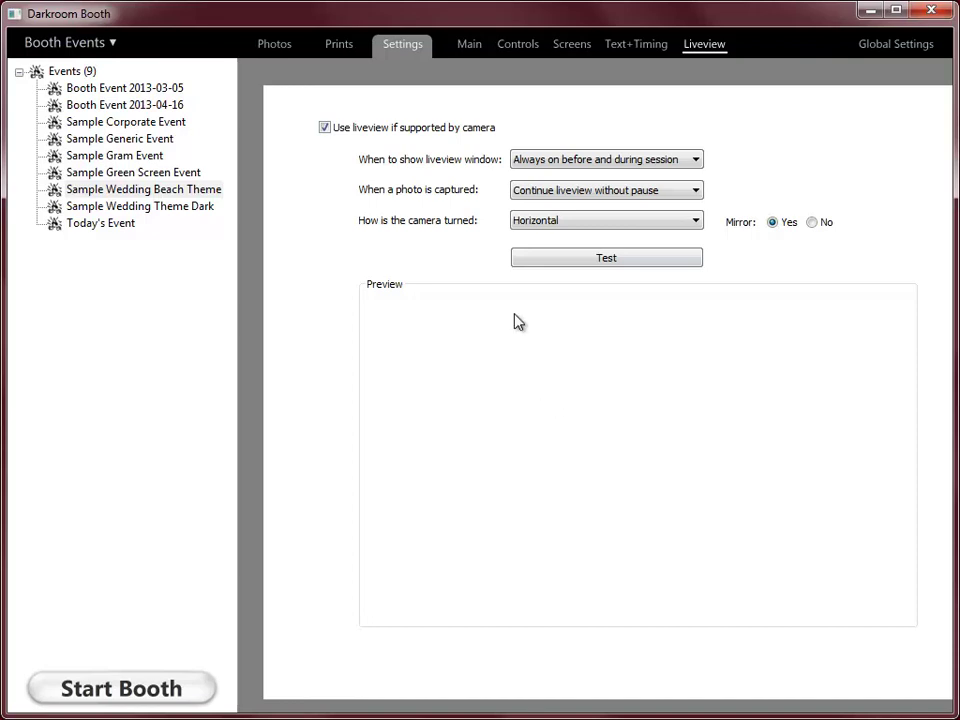
Show Sample Wedding Beach Theme's Main sub-tab with the Beach Strip.xbdr print template.
click(465, 45)
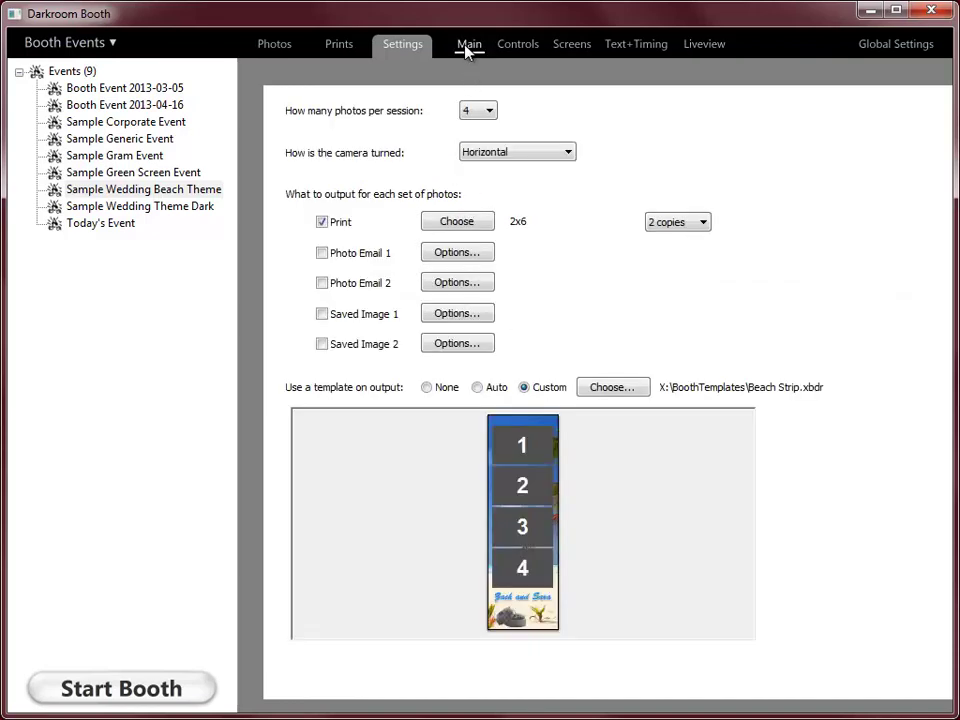